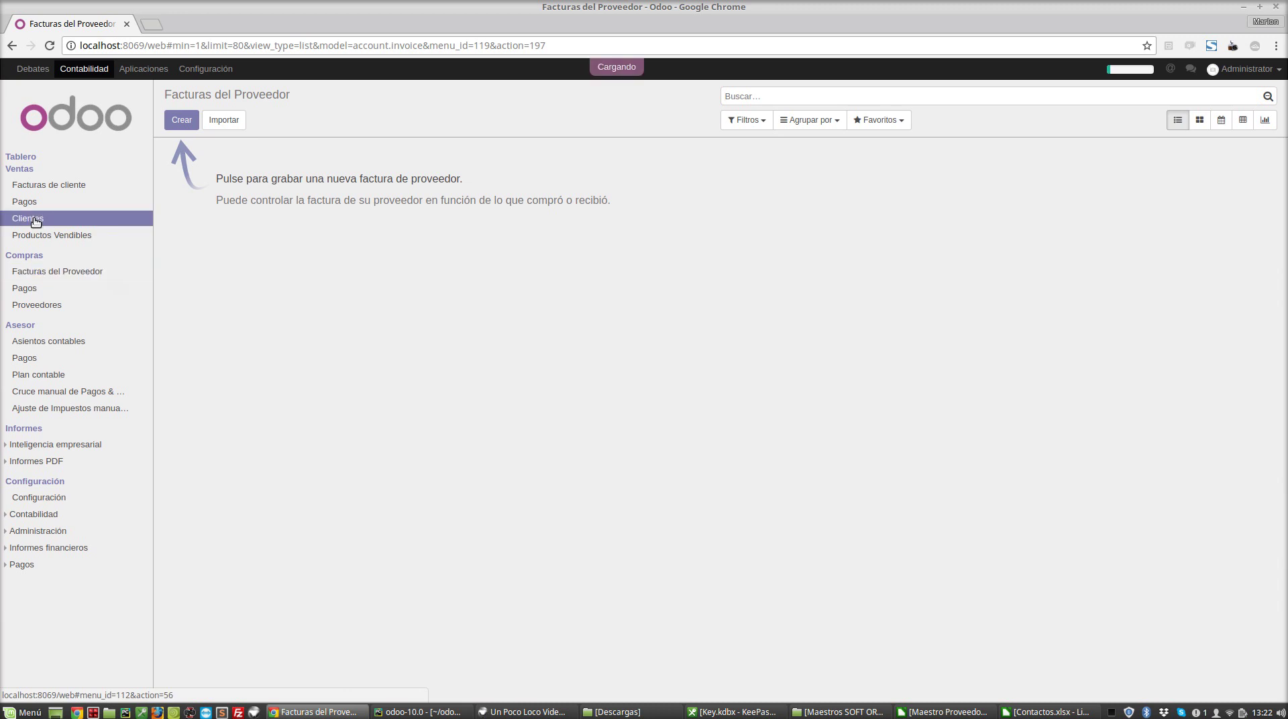
# - Create a new individual customer record, enter the customer's name and save it
pyautogui.click(180, 118)
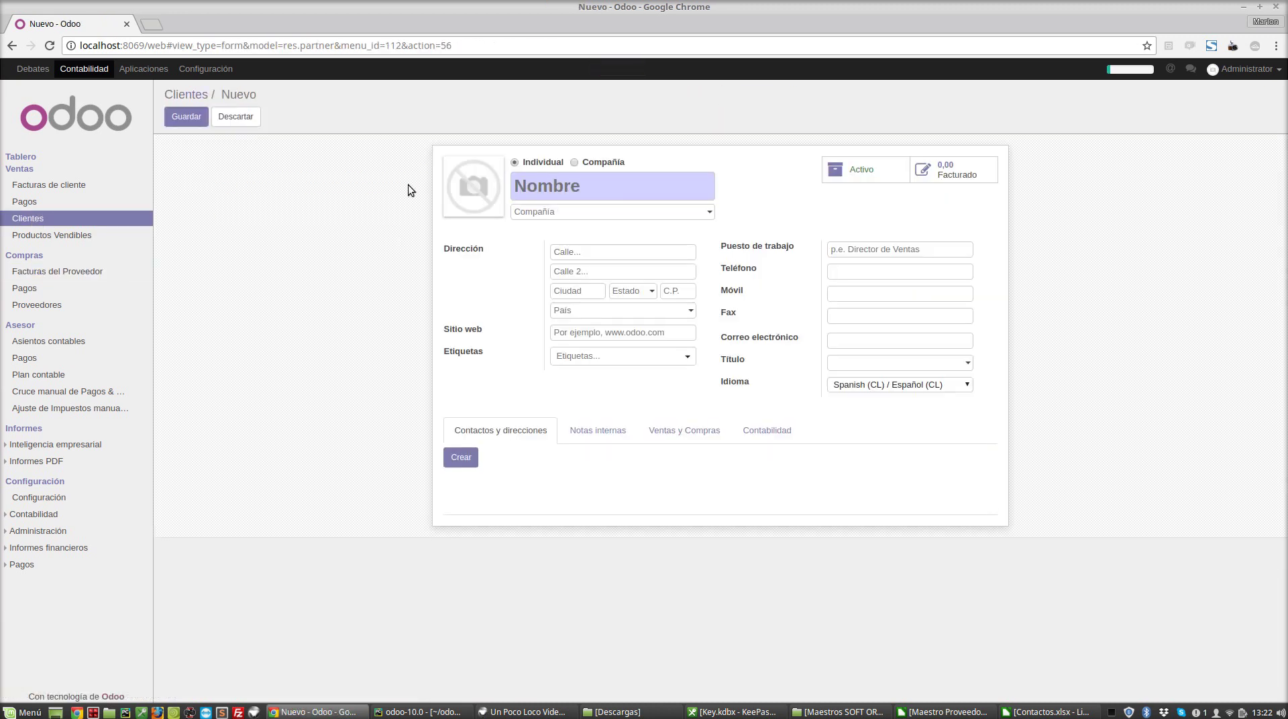
pyautogui.write('Jua')
pyautogui.click(186, 117)
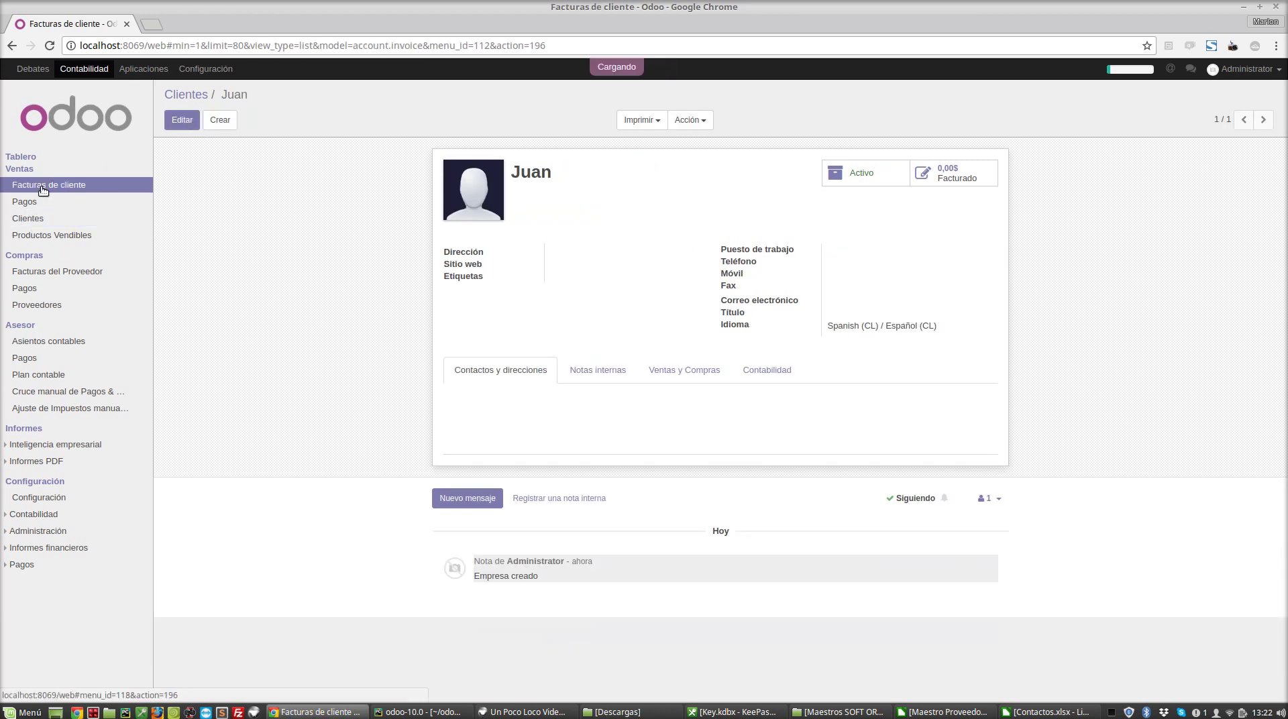
# - Start a customer invoice for the newly created customer and open a new product form from its first line
pyautogui.click(43, 187)
pyautogui.click(188, 120)
pyautogui.click(569, 227)
pyautogui.click(590, 249)
pyautogui.click(503, 347)
pyautogui.click(513, 366)
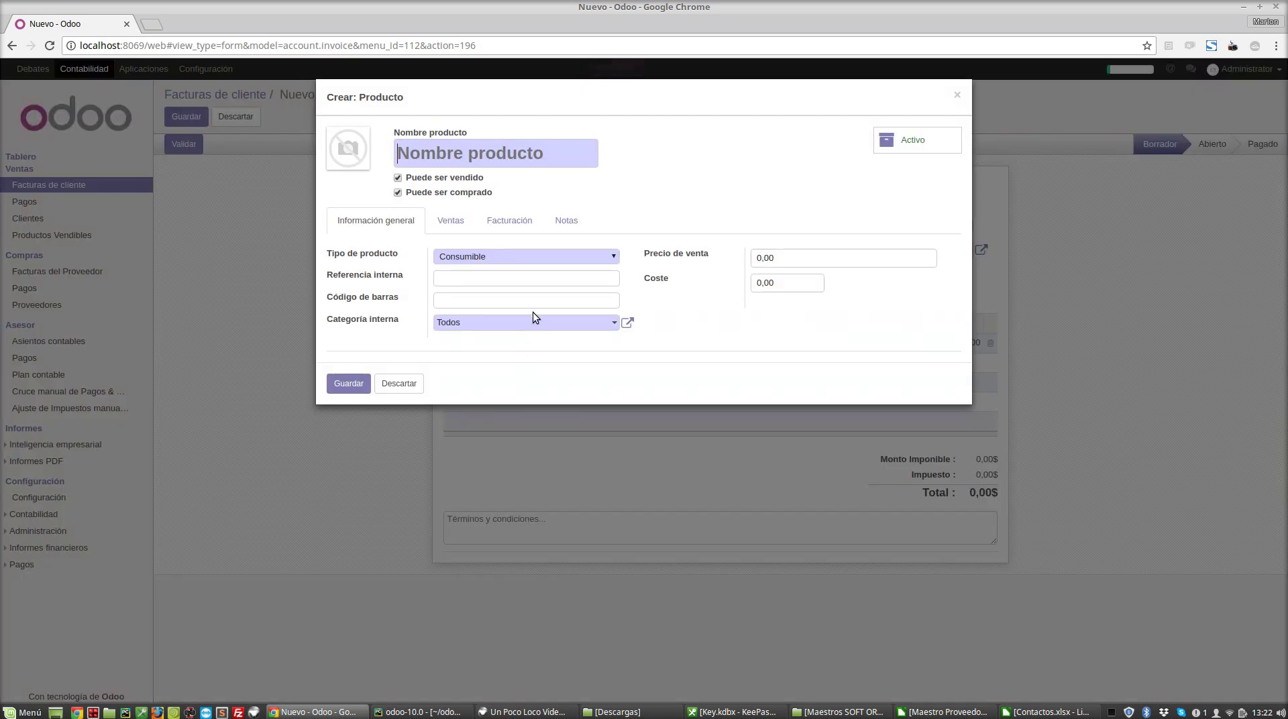
# - Create the product Agua with a sale price of 2000 and a cost of 500
pyautogui.write('E')
pyautogui.press('BackSpace')
pyautogui.write('Agua')
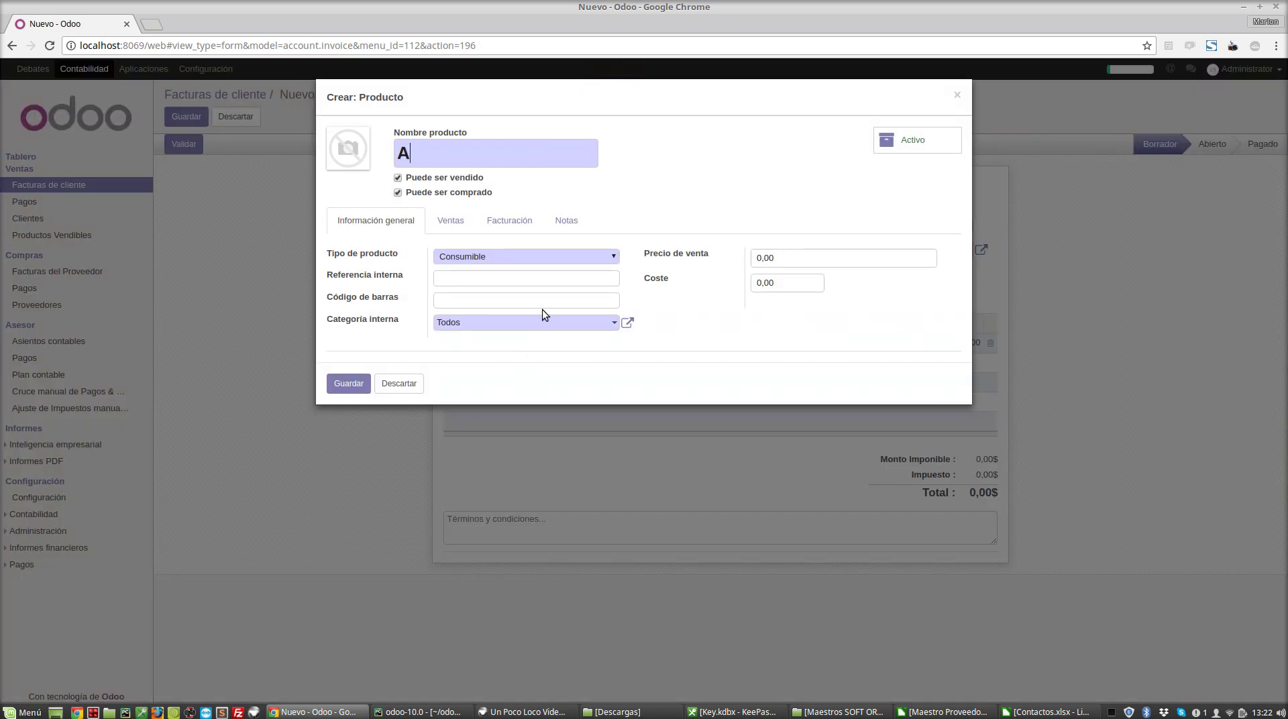
pyautogui.click(816, 260)
pyautogui.write('2000')
pyautogui.click(803, 285)
pyautogui.write('500')
pyautogui.click(342, 391)
# - Save and validate the customer invoice for Agua
pyautogui.click(186, 116)
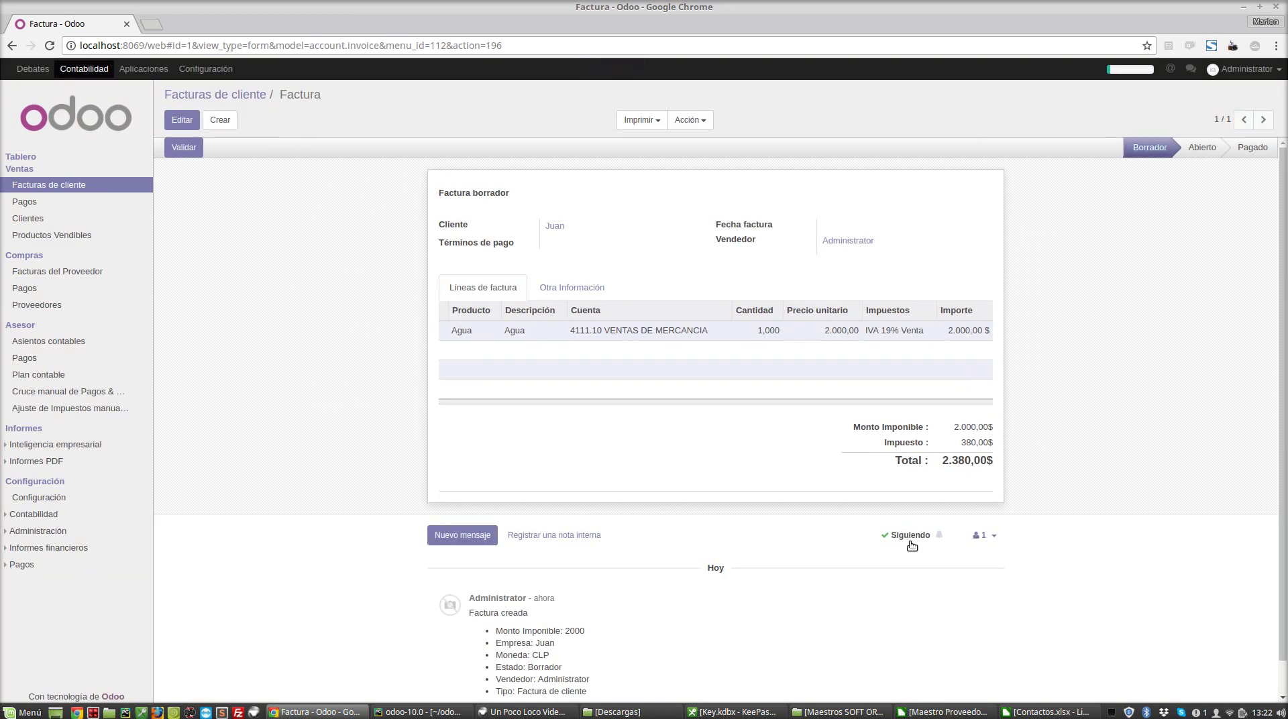
pyautogui.click(184, 147)
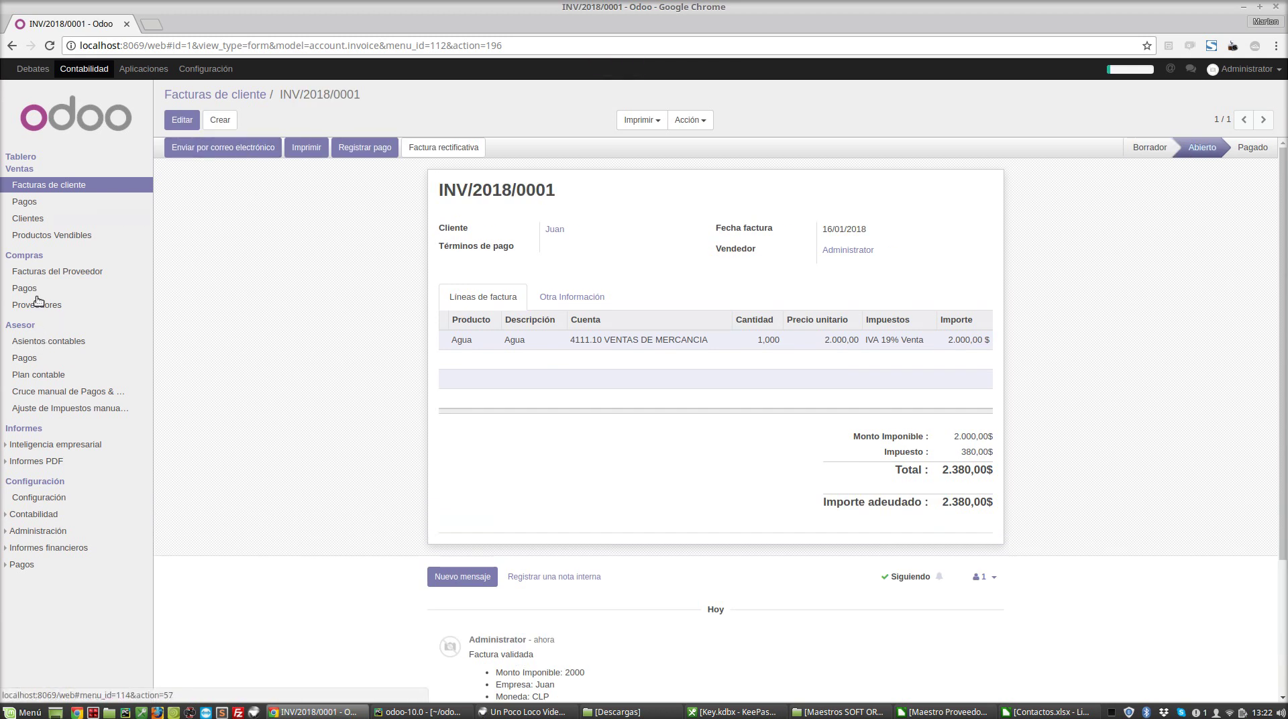
# - Review the Asesor payments list sorted and grouped by Empresa, with the customer's group expanded
pyautogui.click(31, 203)
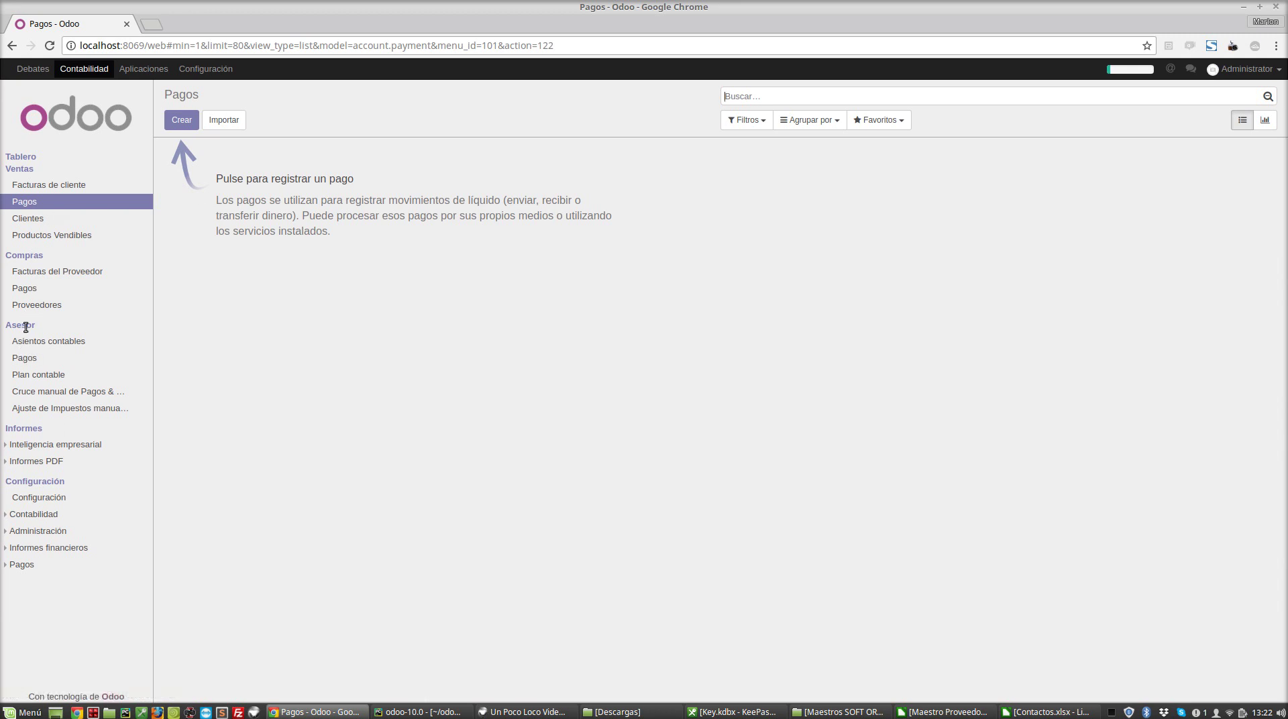
pyautogui.click(24, 362)
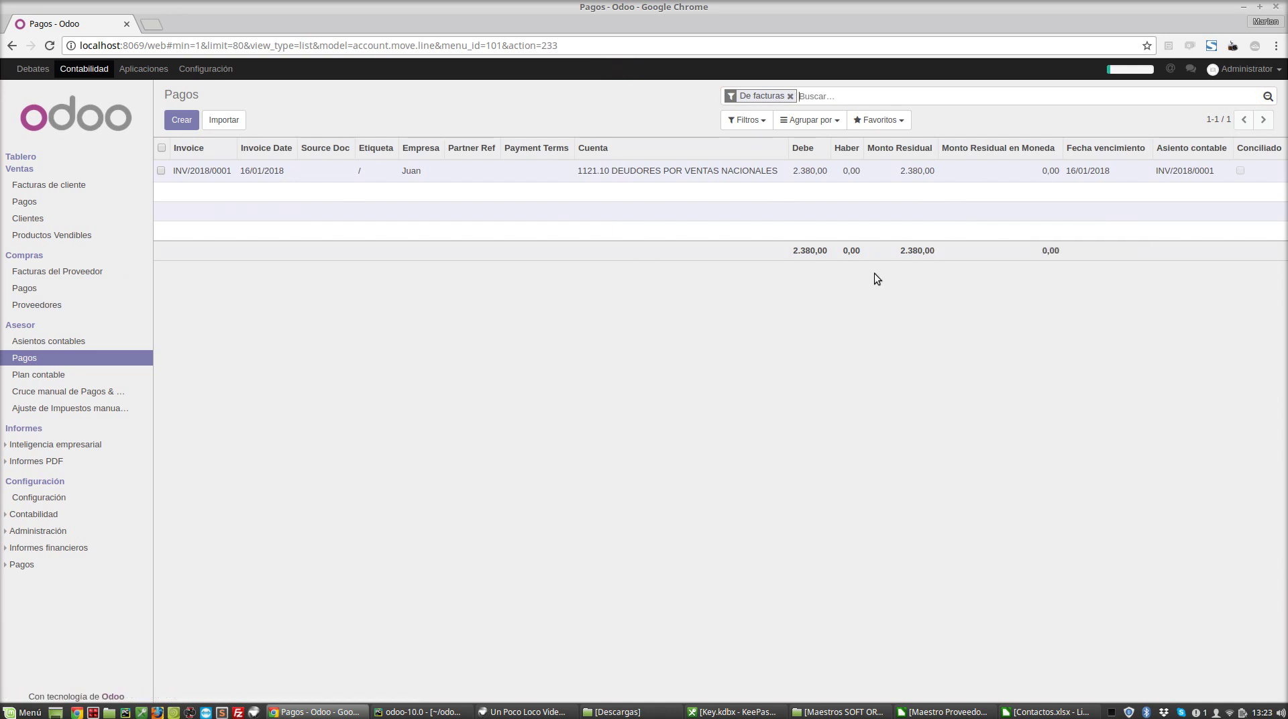
pyautogui.click(420, 152)
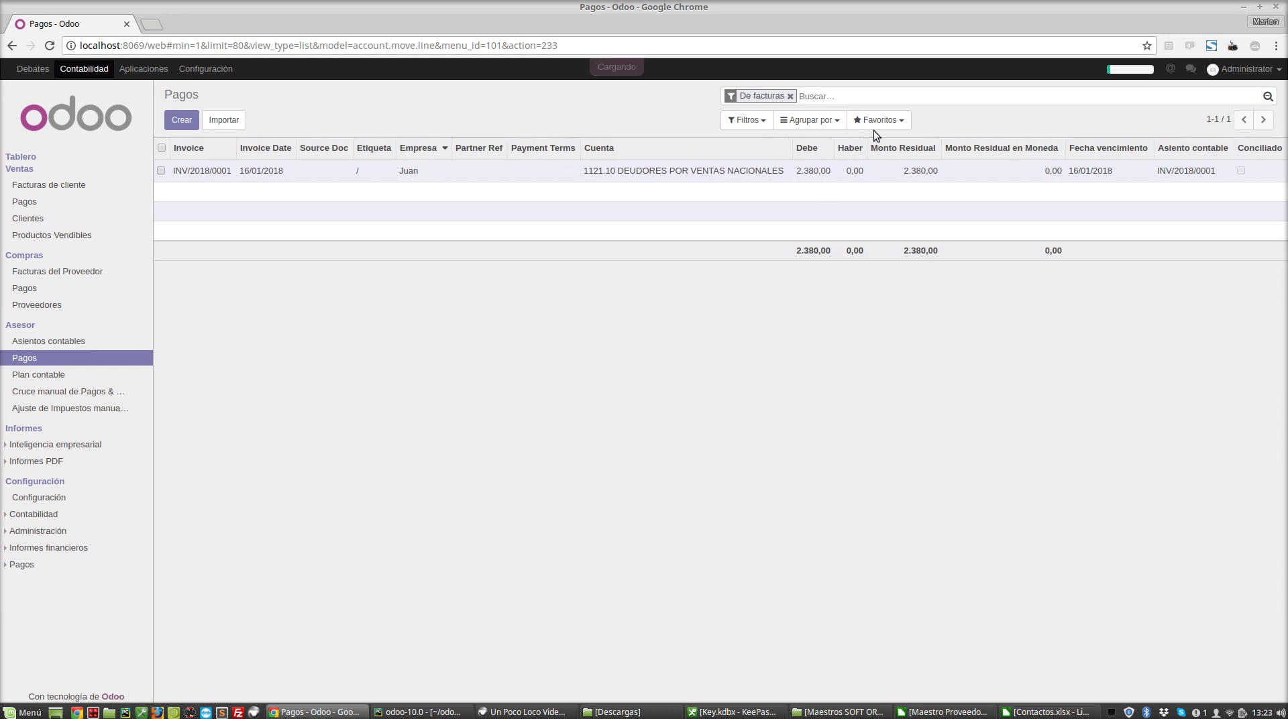
pyautogui.click(809, 119)
pyautogui.click(817, 141)
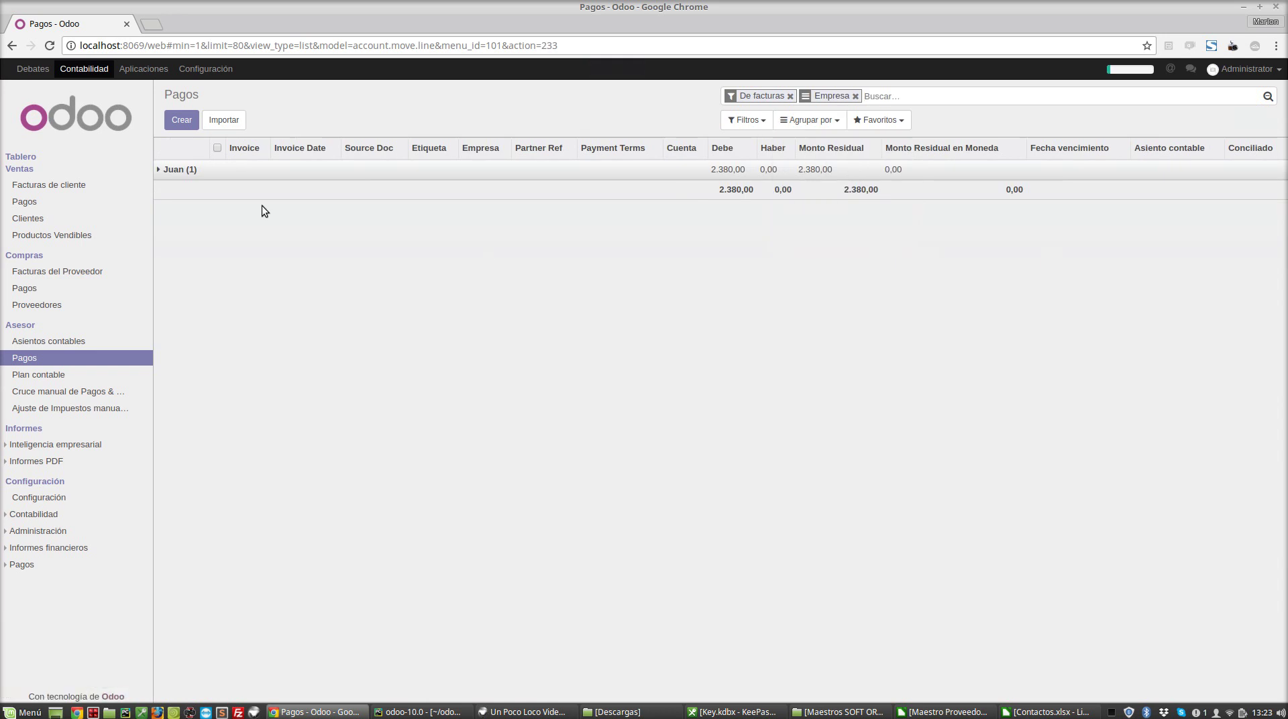
pyautogui.click(222, 170)
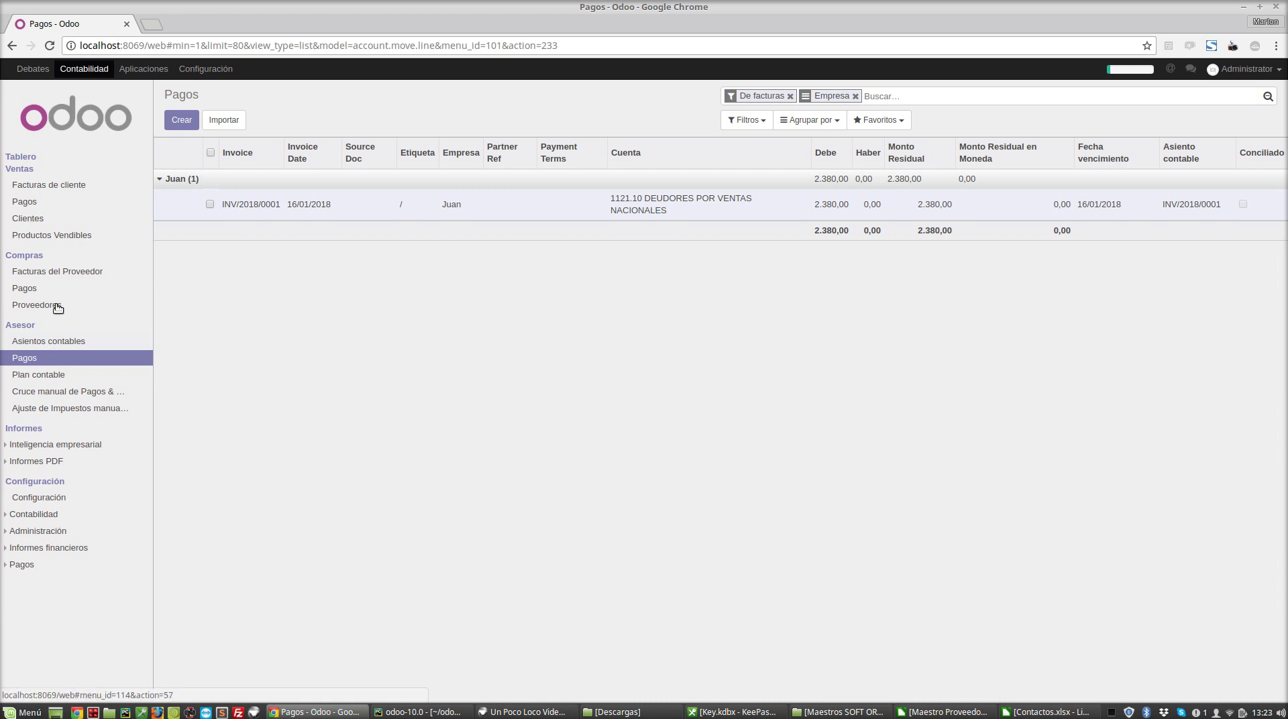
# - Register the payment of the customer's open invoice and check it in the Asesor payments list
pyautogui.click(47, 186)
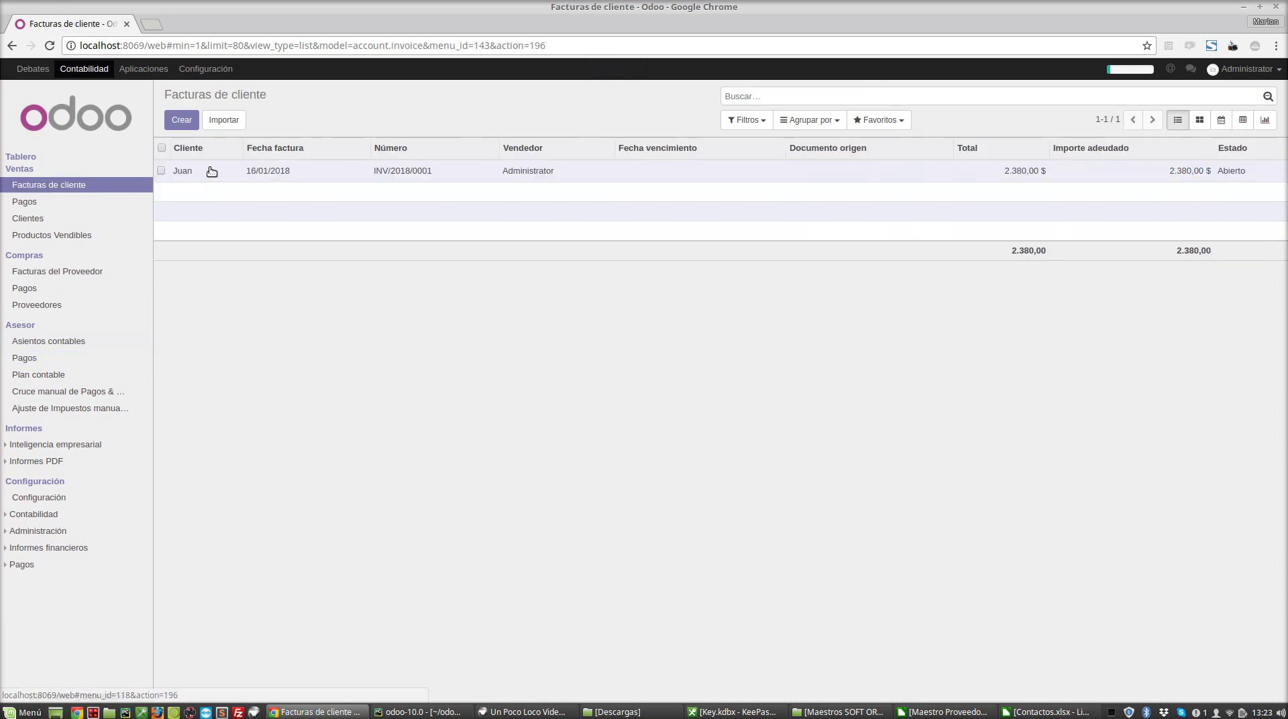
pyautogui.click(207, 173)
pyautogui.click(362, 145)
pyautogui.click(556, 149)
pyautogui.click(541, 169)
pyautogui.click(346, 358)
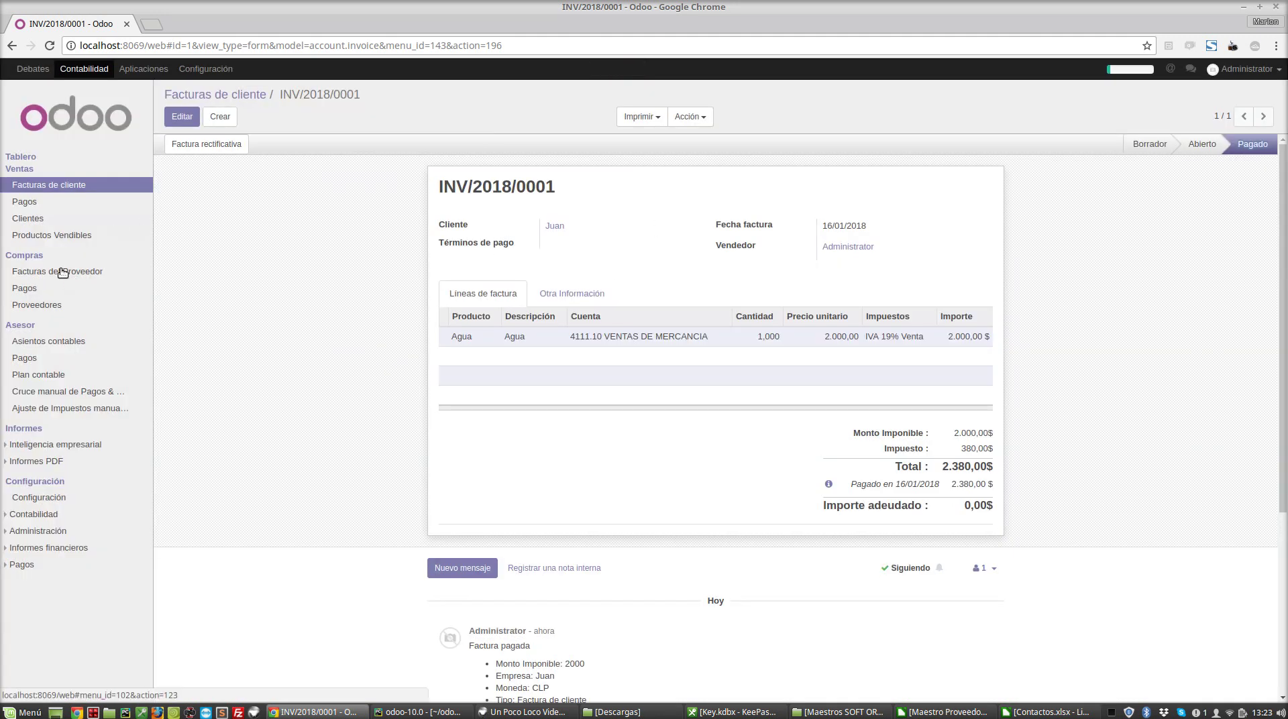
pyautogui.click(28, 360)
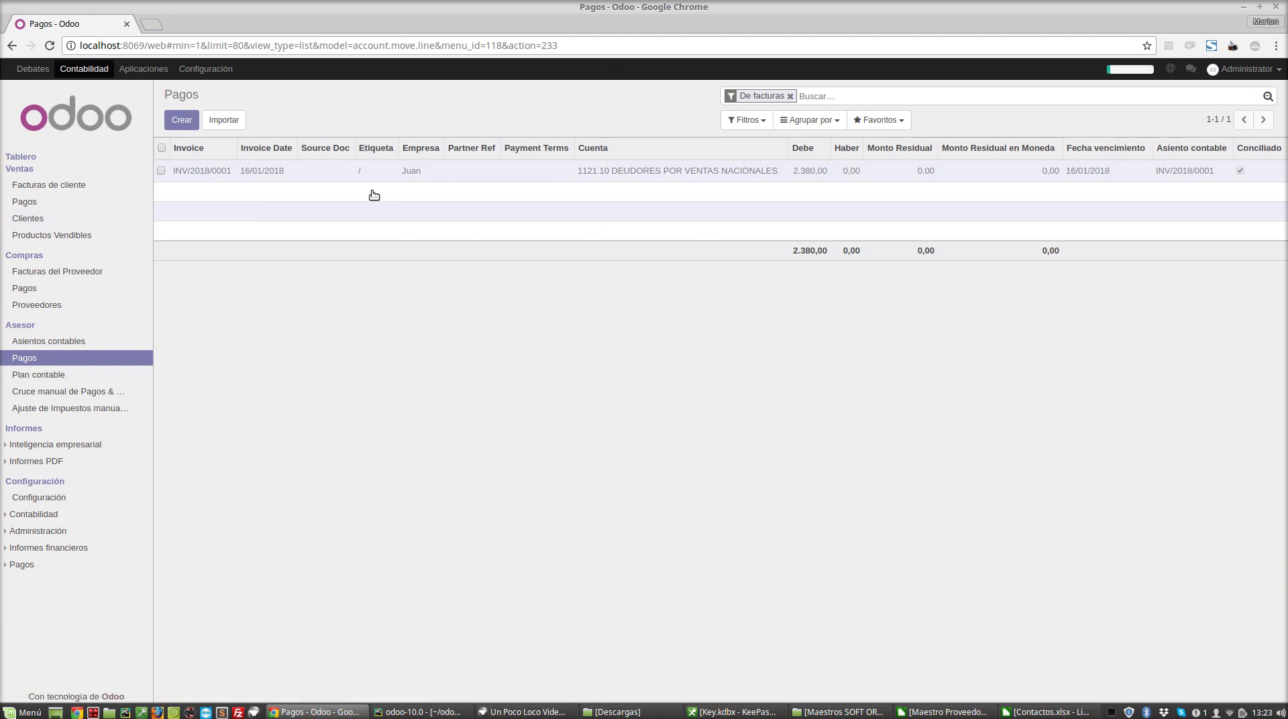
# - Start another customer invoice for the same customer with one line for the product Agua
pyautogui.click(67, 183)
pyautogui.click(181, 120)
pyautogui.write('Juan')
pyautogui.press('Return')
pyautogui.click(486, 343)
pyautogui.click(496, 365)
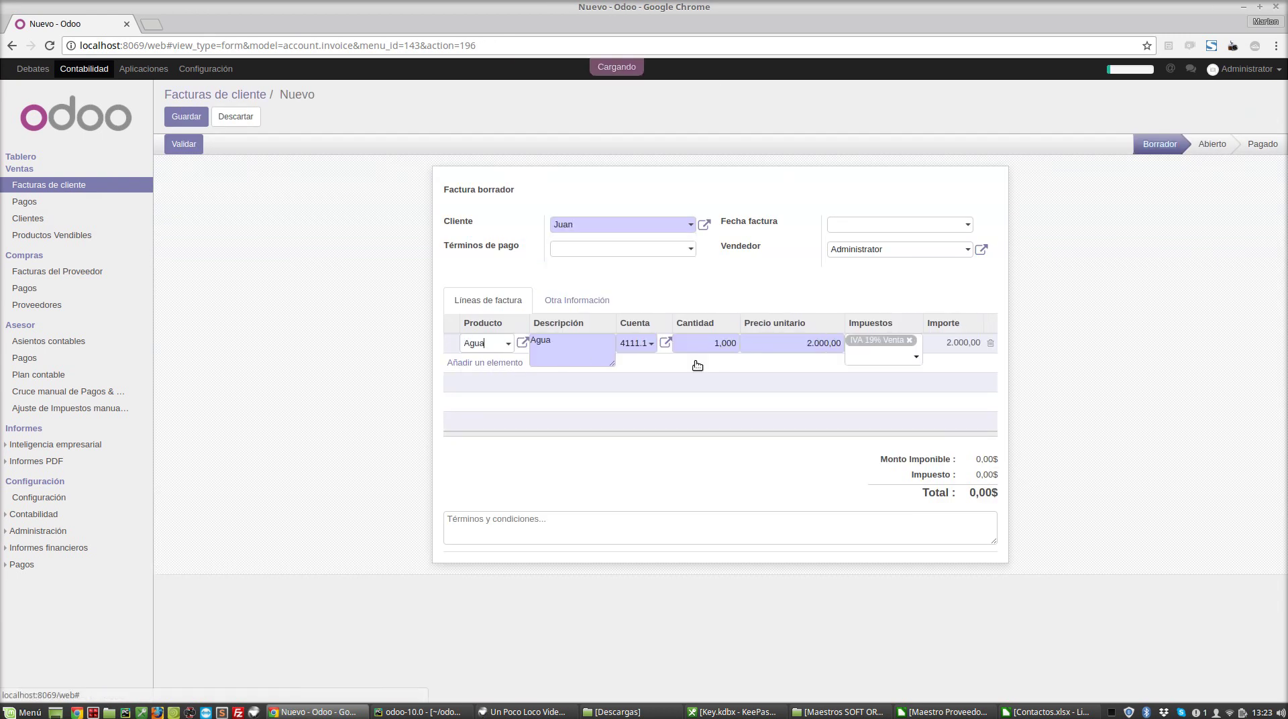
pyautogui.click(1129, 380)
# - Set the draft invoice's date to 01/11/2017 and its payment terms to 15 Días
pyautogui.click(901, 225)
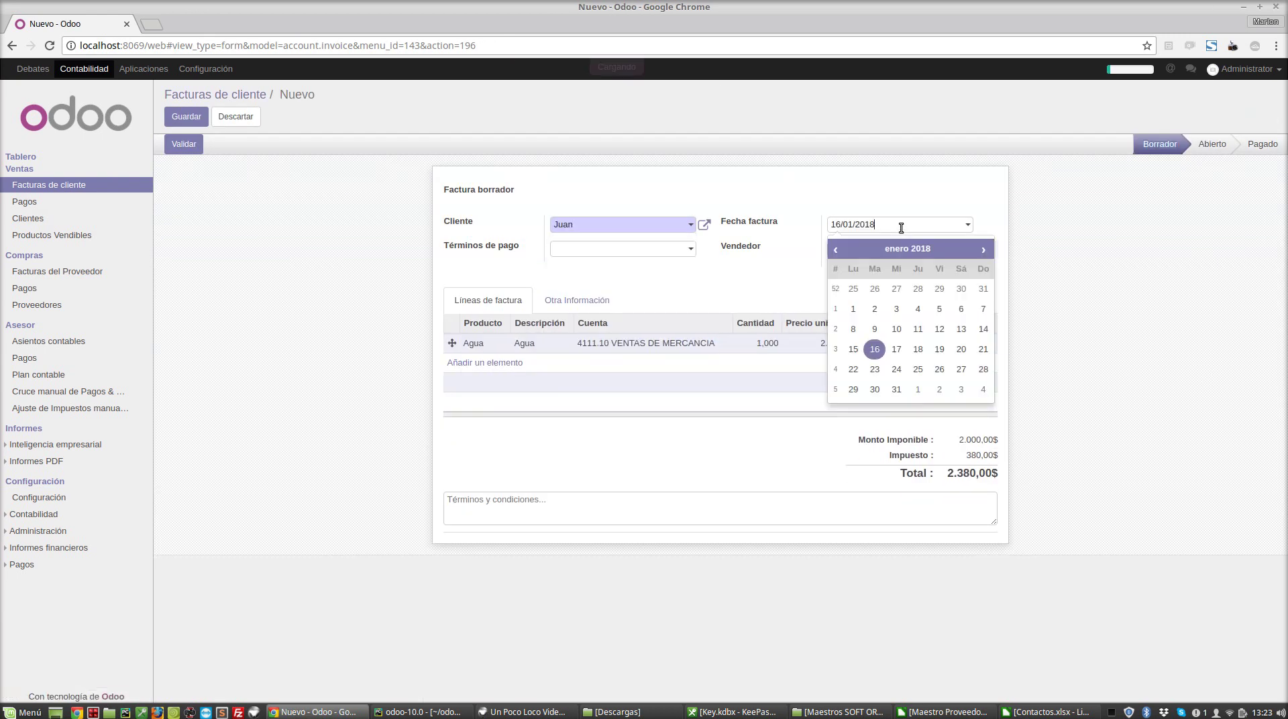
pyautogui.doubleClick(835, 250)
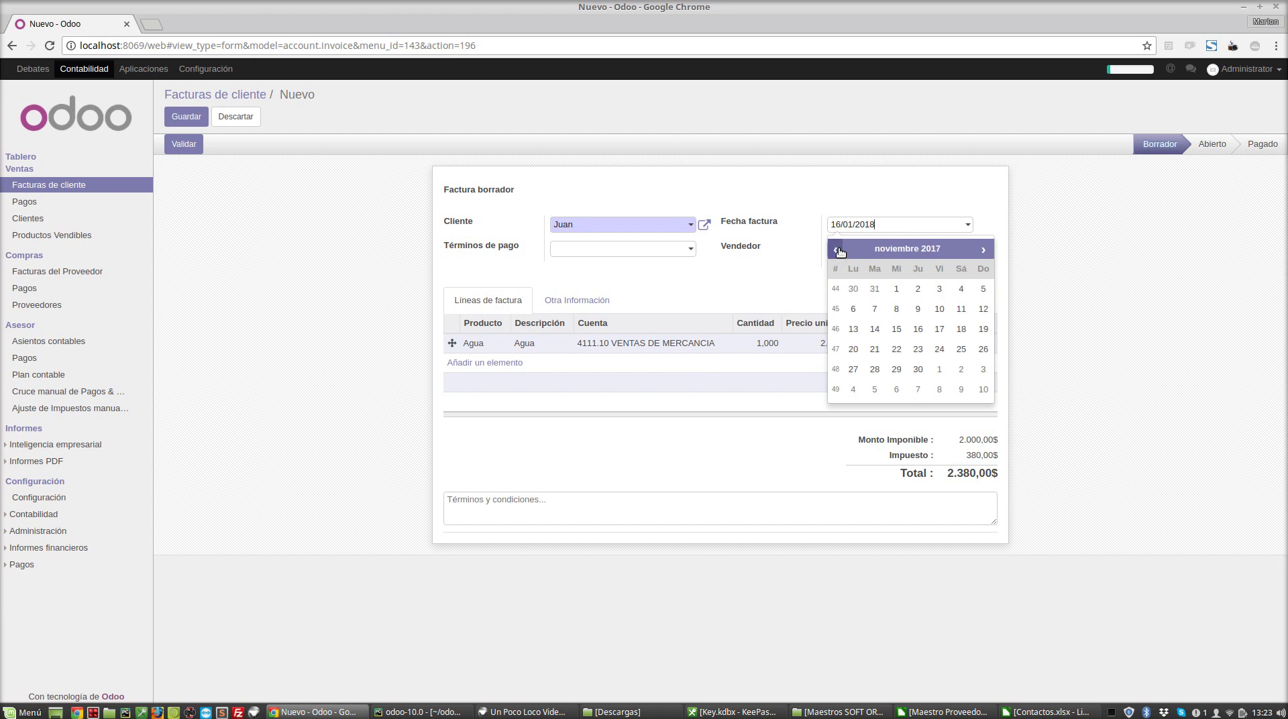
pyautogui.click(896, 289)
pyautogui.click(627, 249)
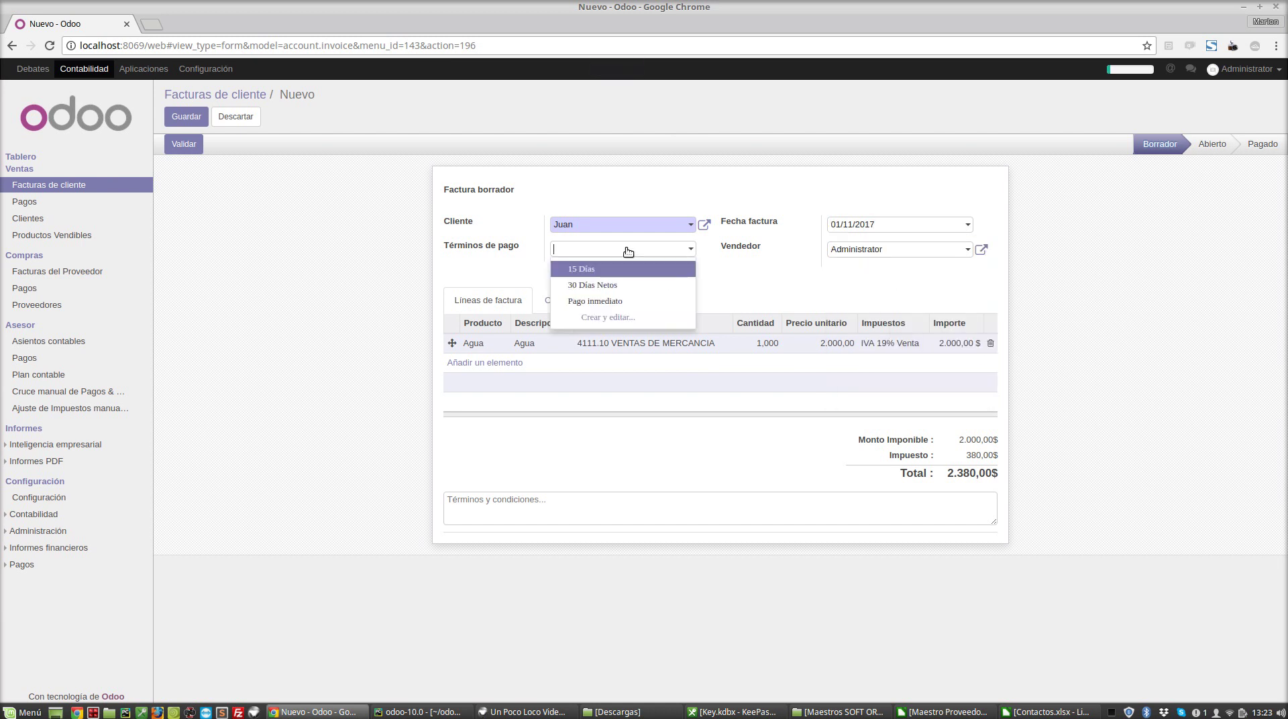
pyautogui.click(608, 270)
# - Save and validate the backdated invoice and check it in the Asesor payments list
pyautogui.click(186, 117)
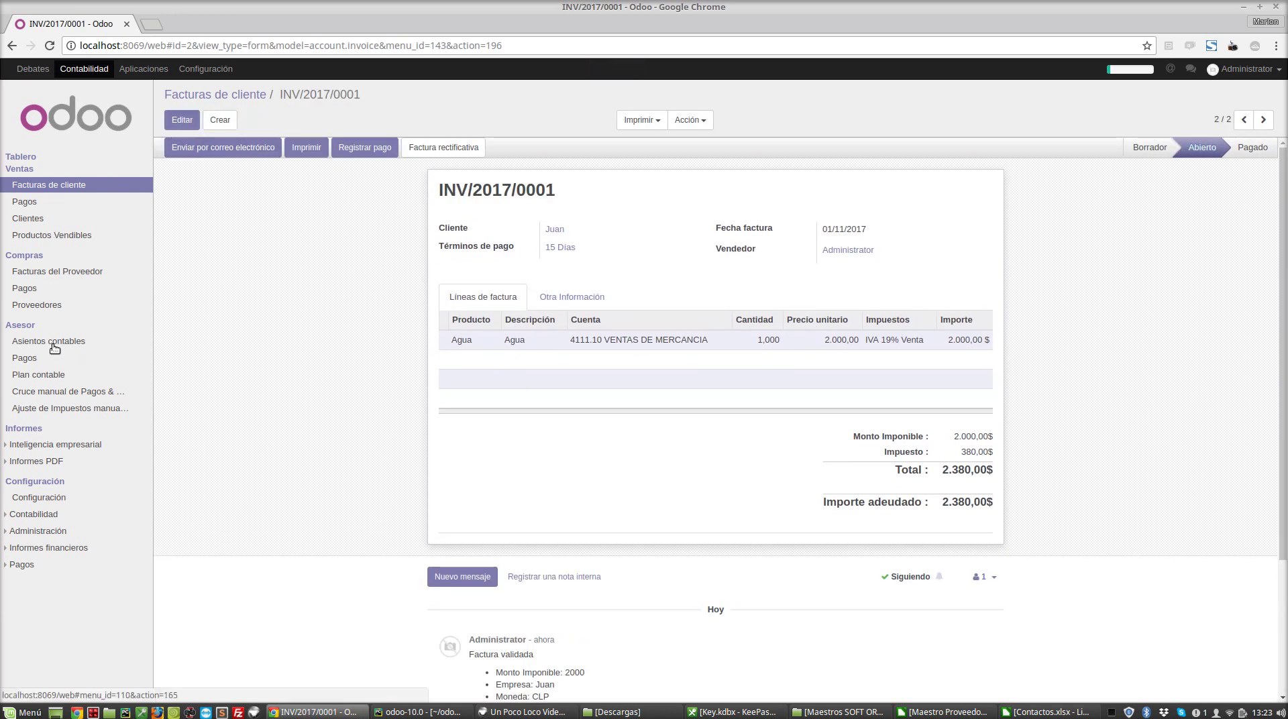
pyautogui.click(32, 361)
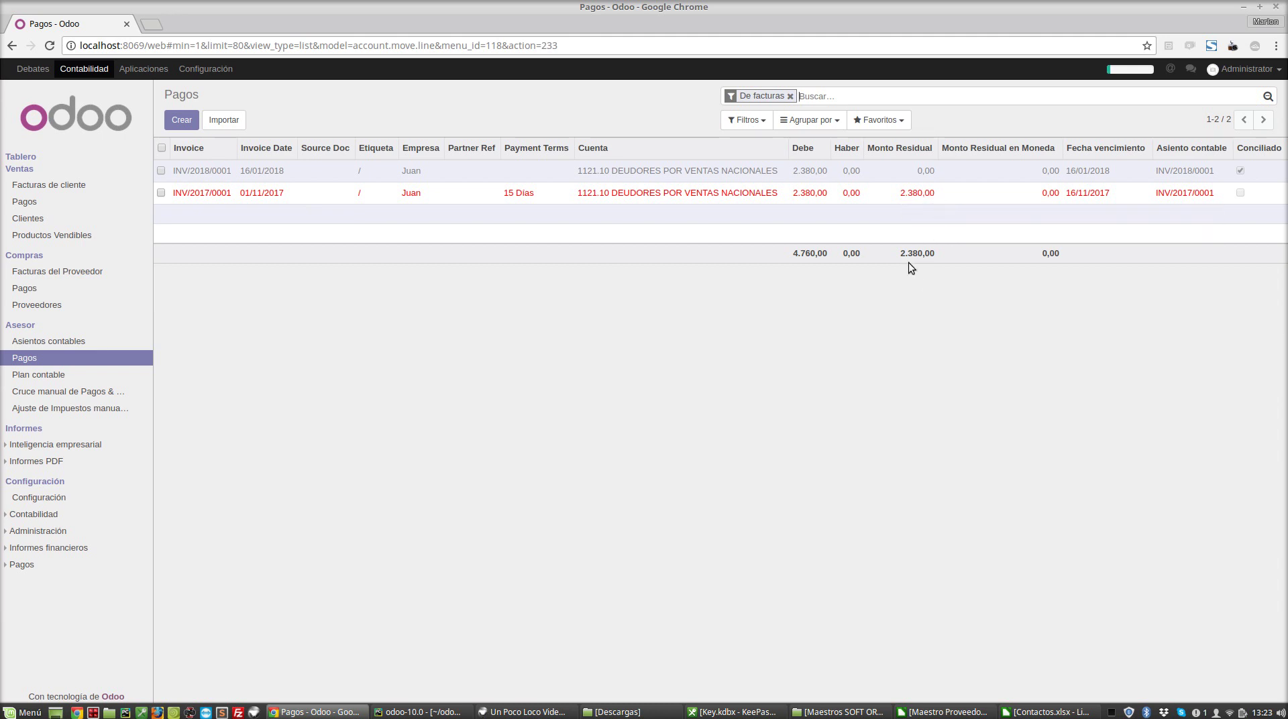
# - Start a third customer invoice for the same customer, adding an Agua line without setting a date or payment terms
pyautogui.click(75, 188)
pyautogui.click(182, 121)
pyautogui.click(565, 223)
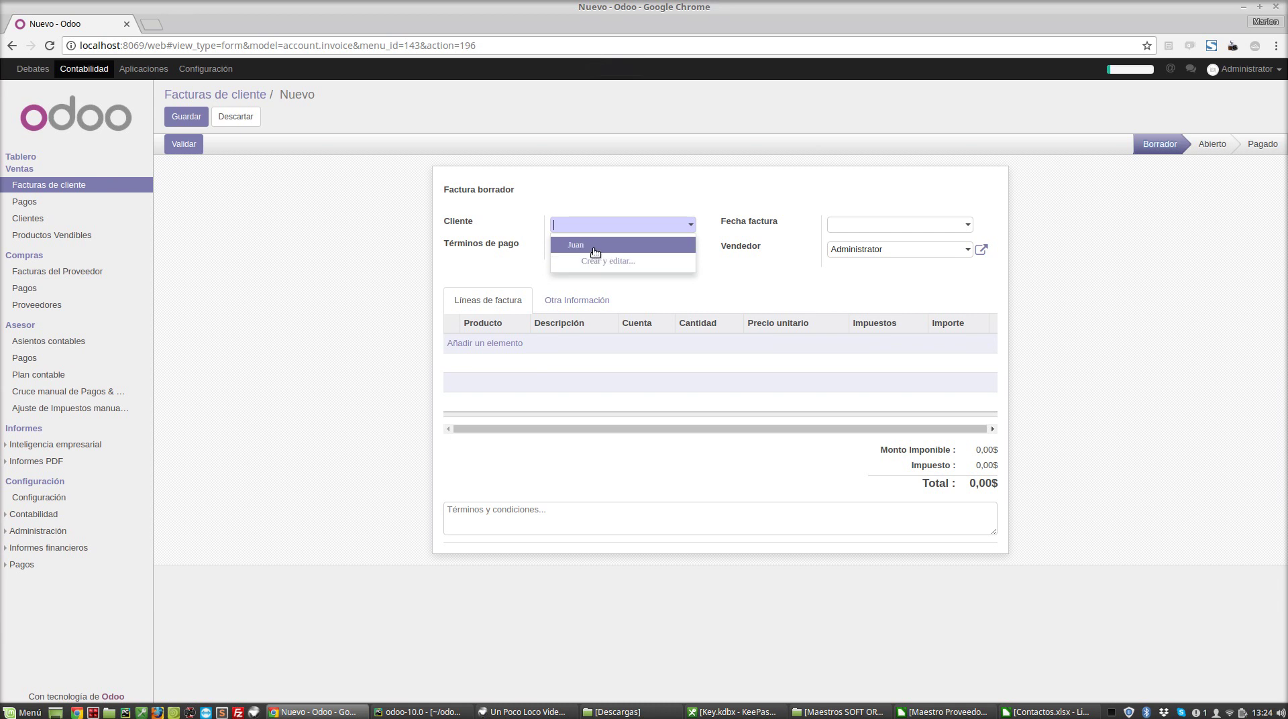
pyautogui.click(592, 247)
pyautogui.click(510, 343)
pyautogui.click(510, 343)
pyautogui.click(506, 365)
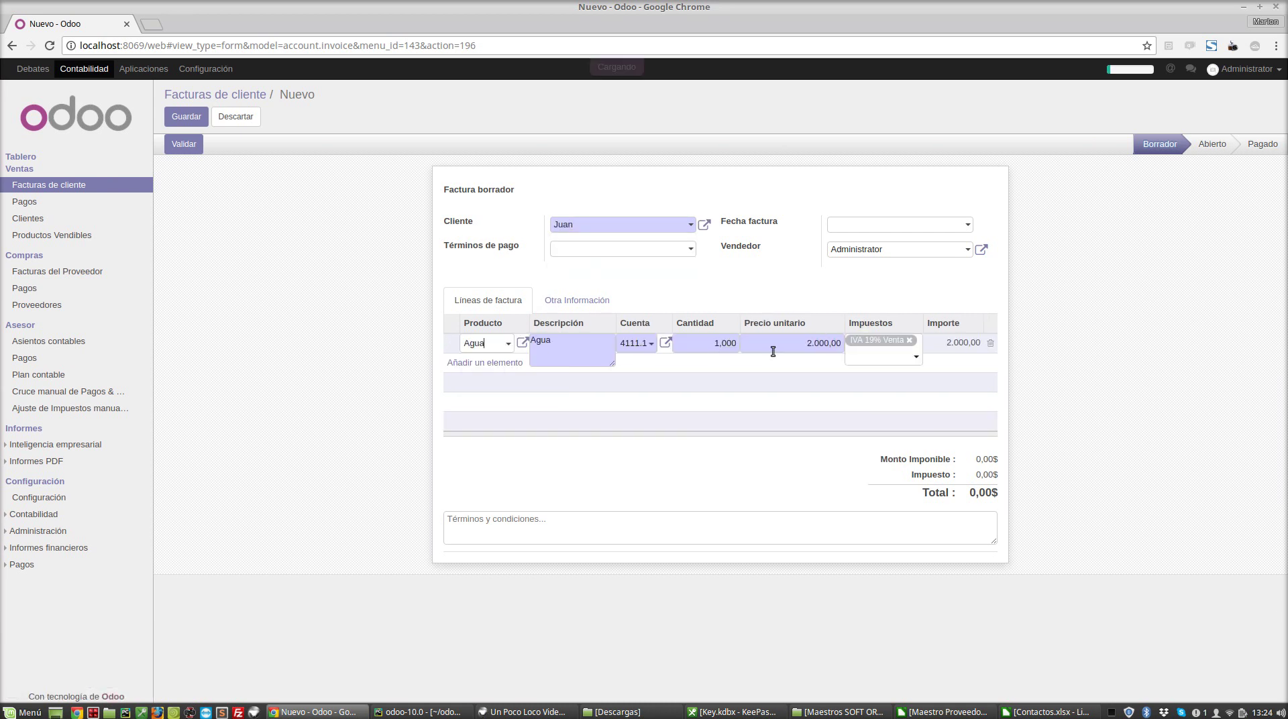
pyautogui.click(1179, 357)
# - Save and validate the third invoice and check it in the Asesor payments list
pyautogui.click(186, 116)
pyautogui.click(184, 143)
pyautogui.click(39, 360)
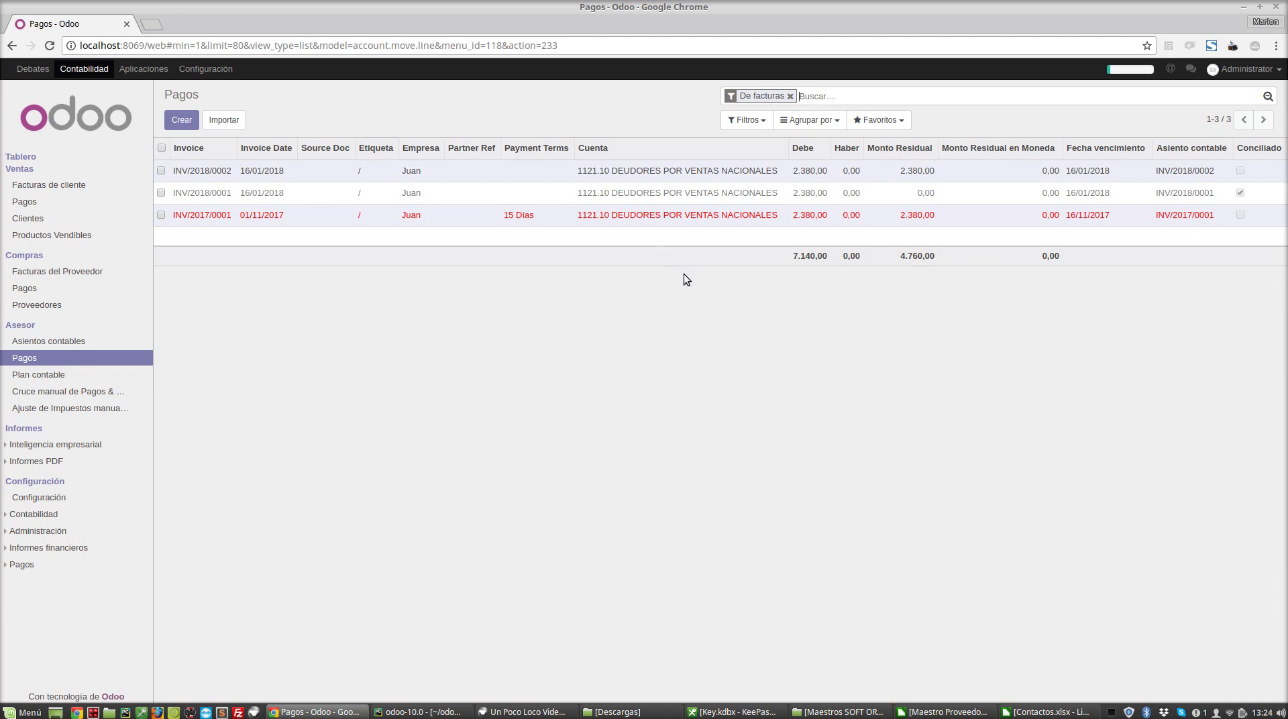
pyautogui.moveTo(538, 227)
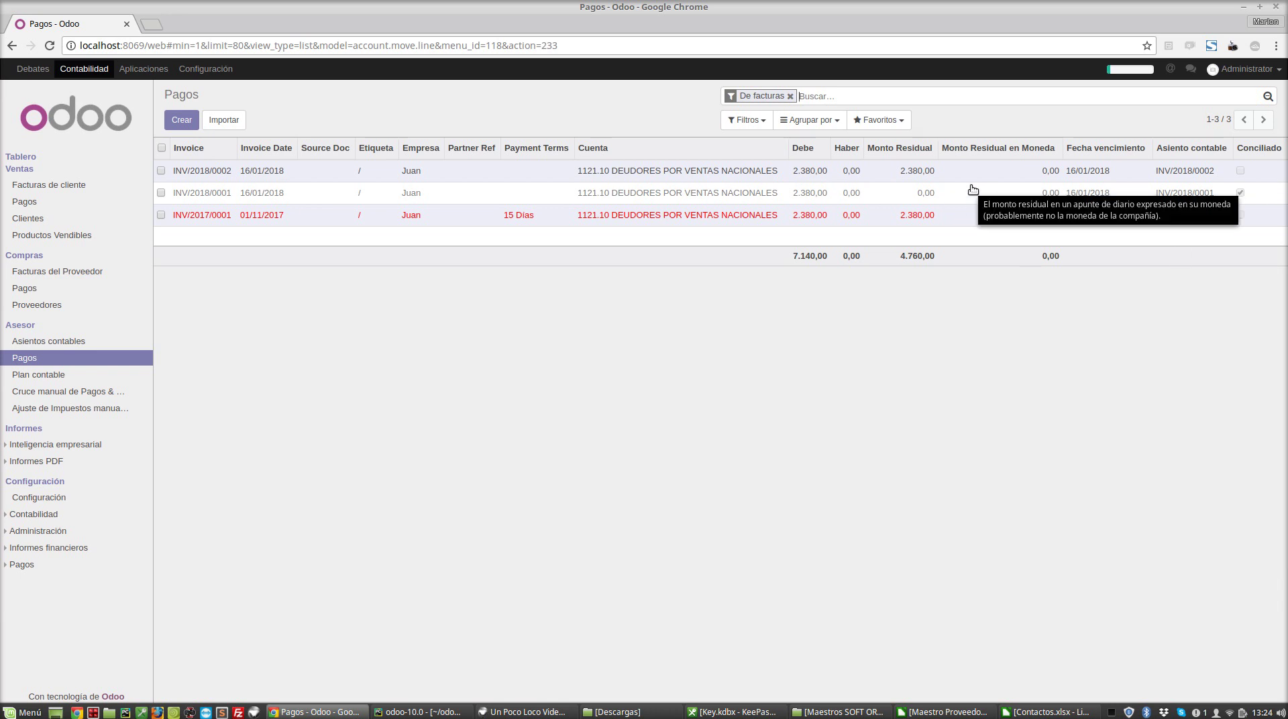
# - Filter the payments list to show only Vencidos entries
pyautogui.click(838, 122)
pyautogui.click(743, 120)
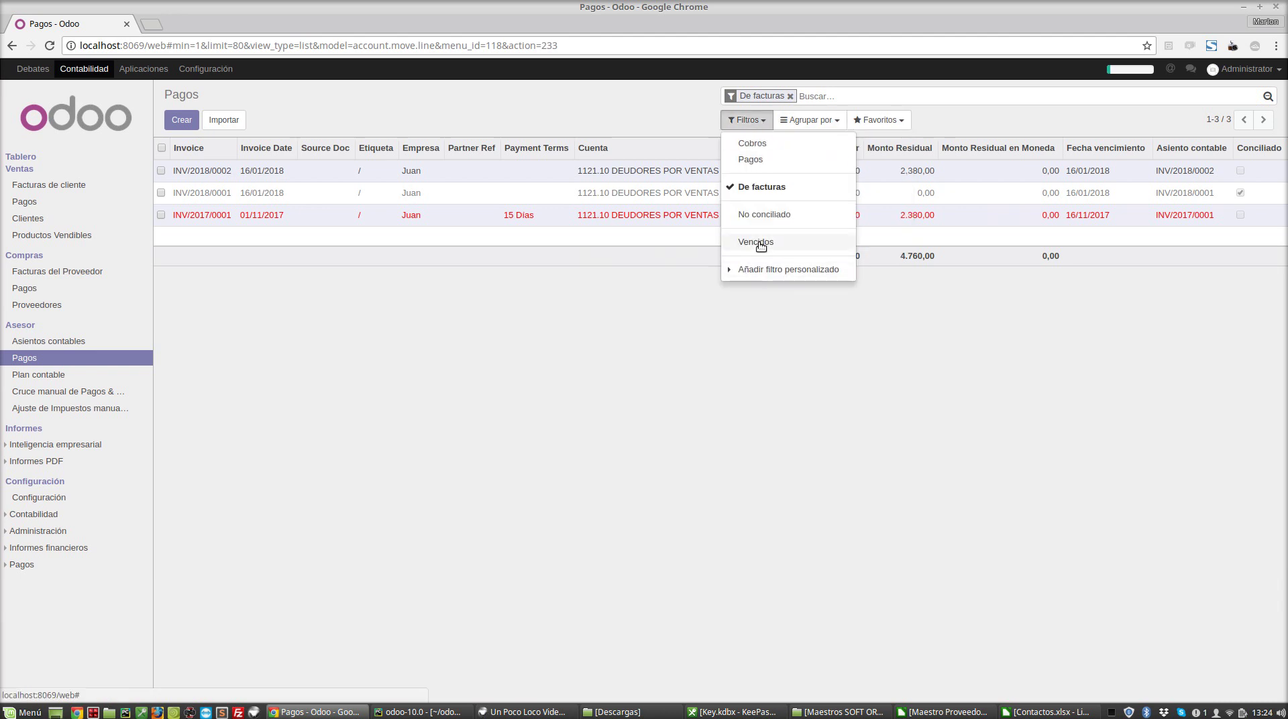
pyautogui.click(757, 242)
pyautogui.click(651, 313)
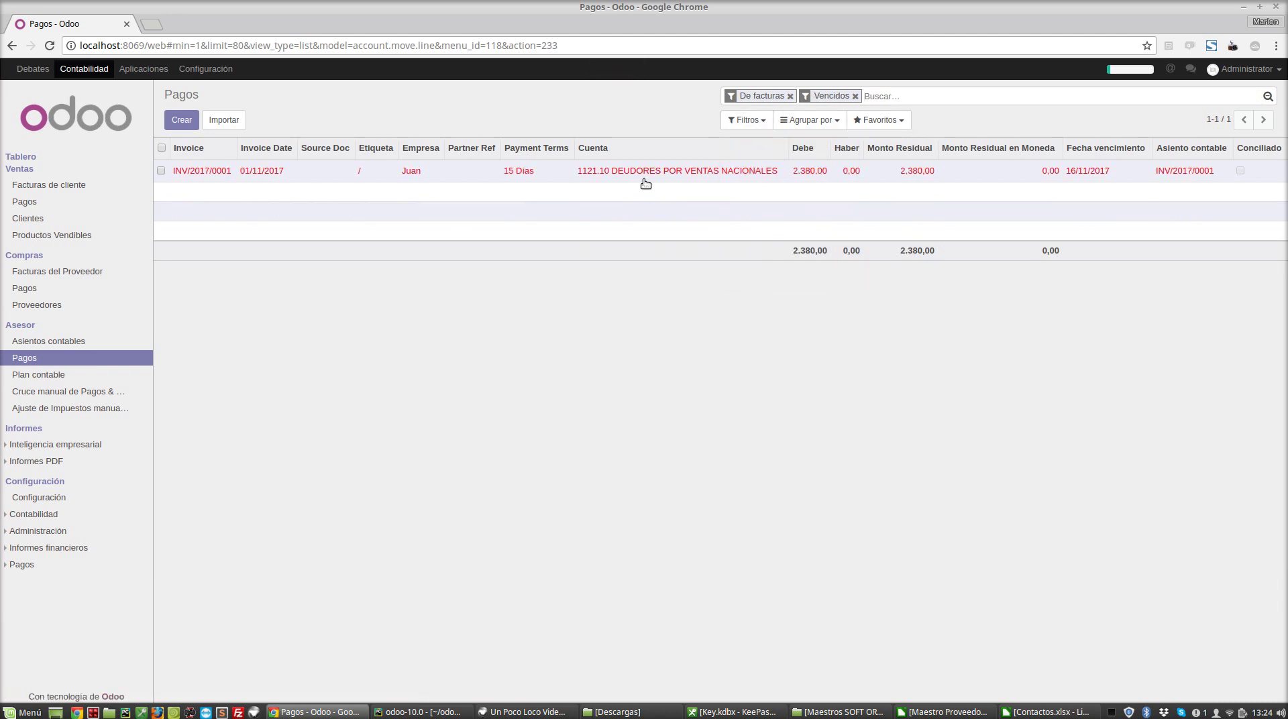
# - Replace the Vencidos filter with No conciliado in the payments list
pyautogui.click(765, 121)
pyautogui.click(769, 243)
pyautogui.click(768, 216)
pyautogui.click(654, 317)
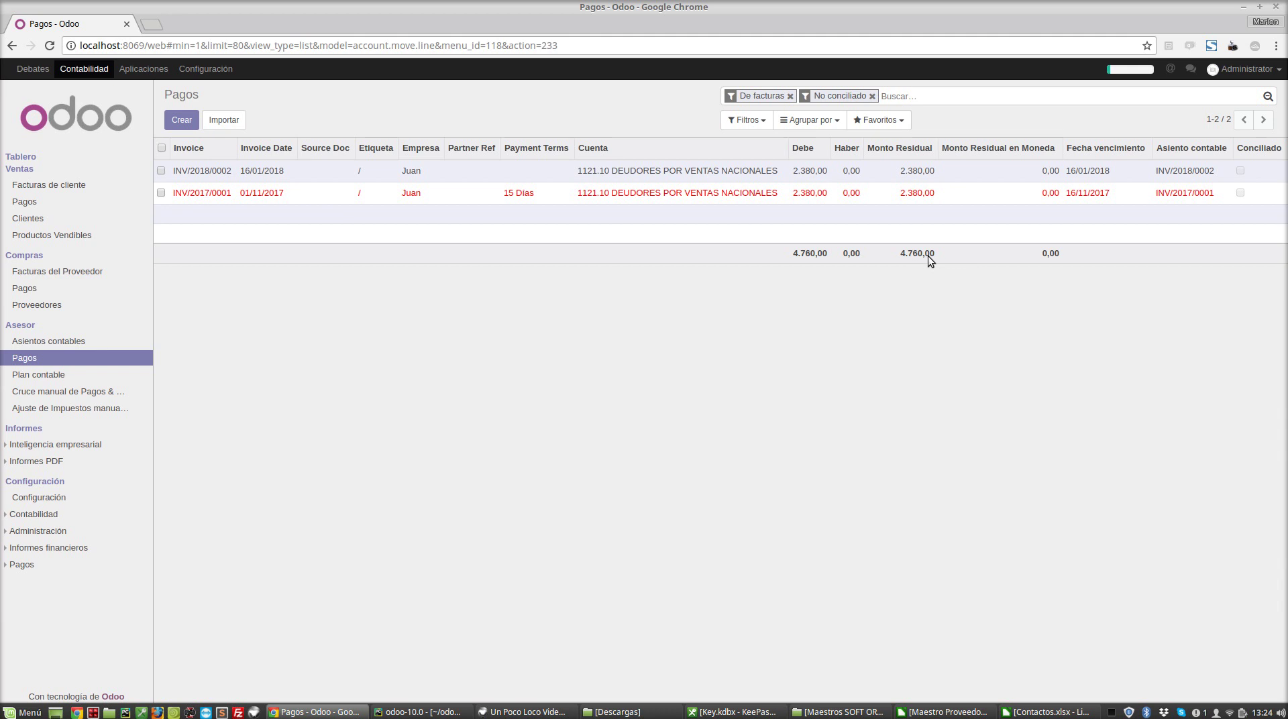
# - Switch the payments list filter from No conciliado back to Vencidos
pyautogui.click(745, 120)
pyautogui.click(773, 213)
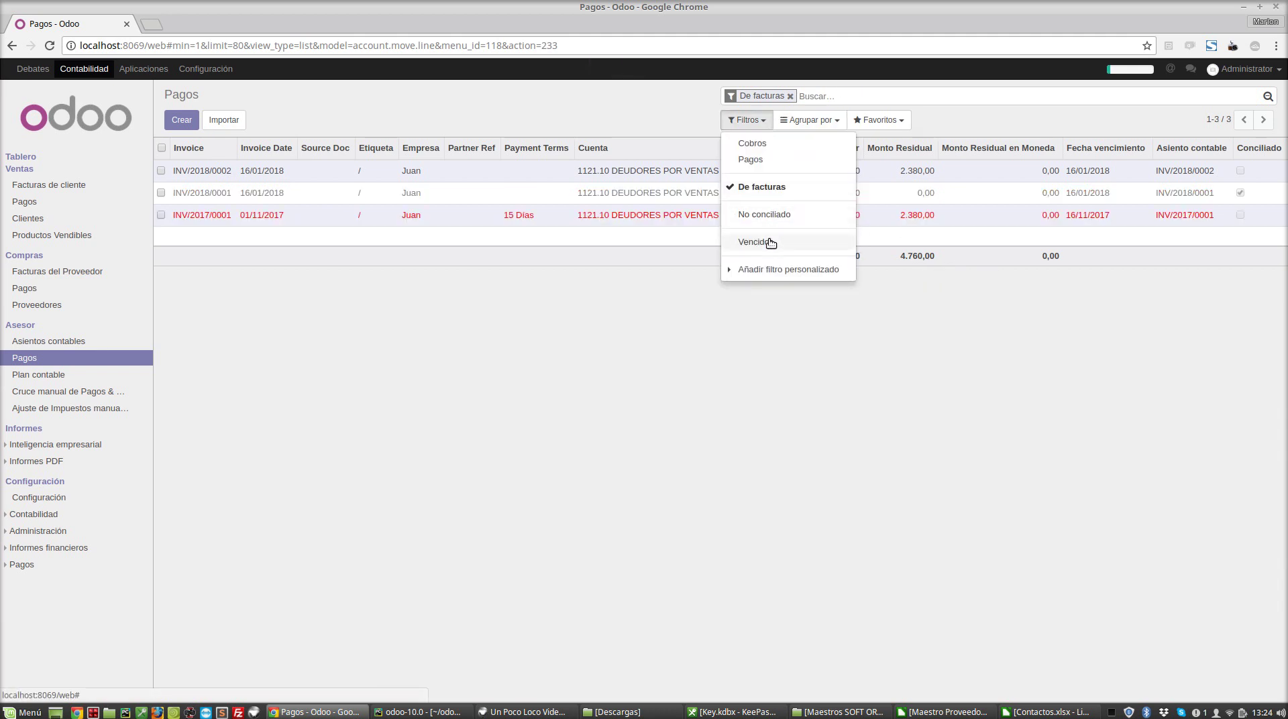
pyautogui.click(770, 243)
pyautogui.click(798, 332)
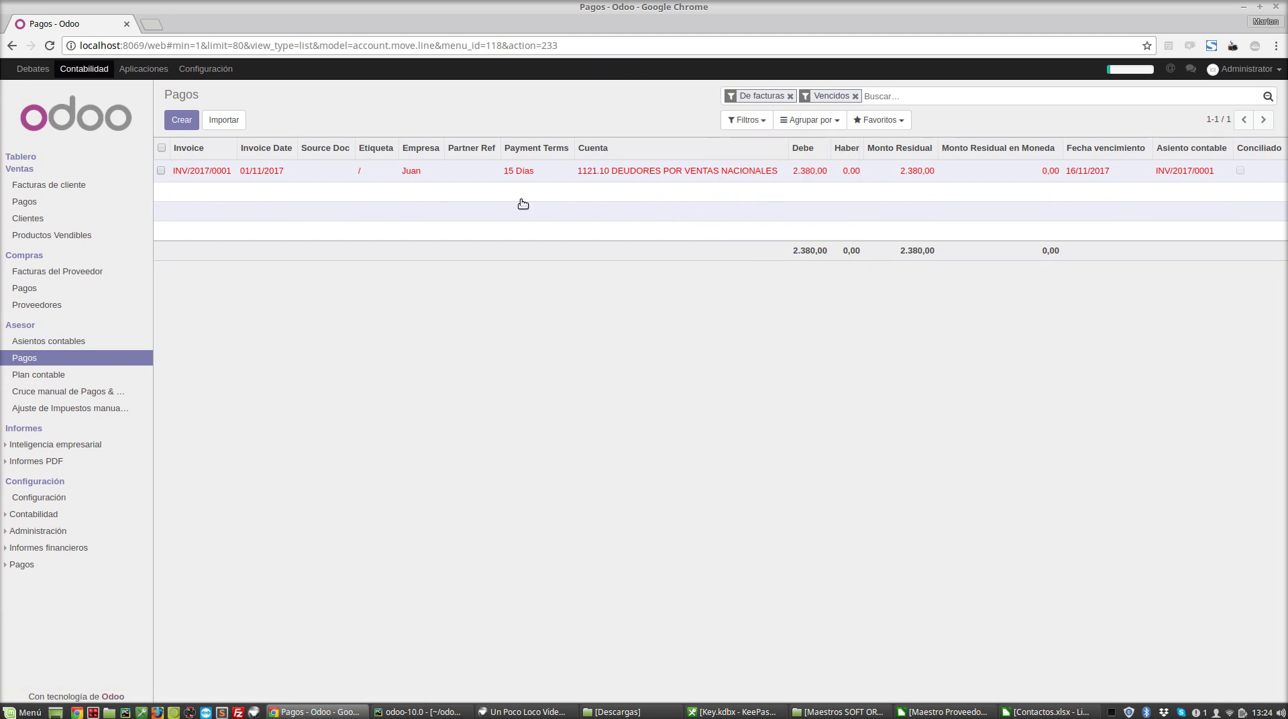
# - Examine the actions available for the overdue entry, deselect it and remove the Vencidos filter
pyautogui.click(161, 171)
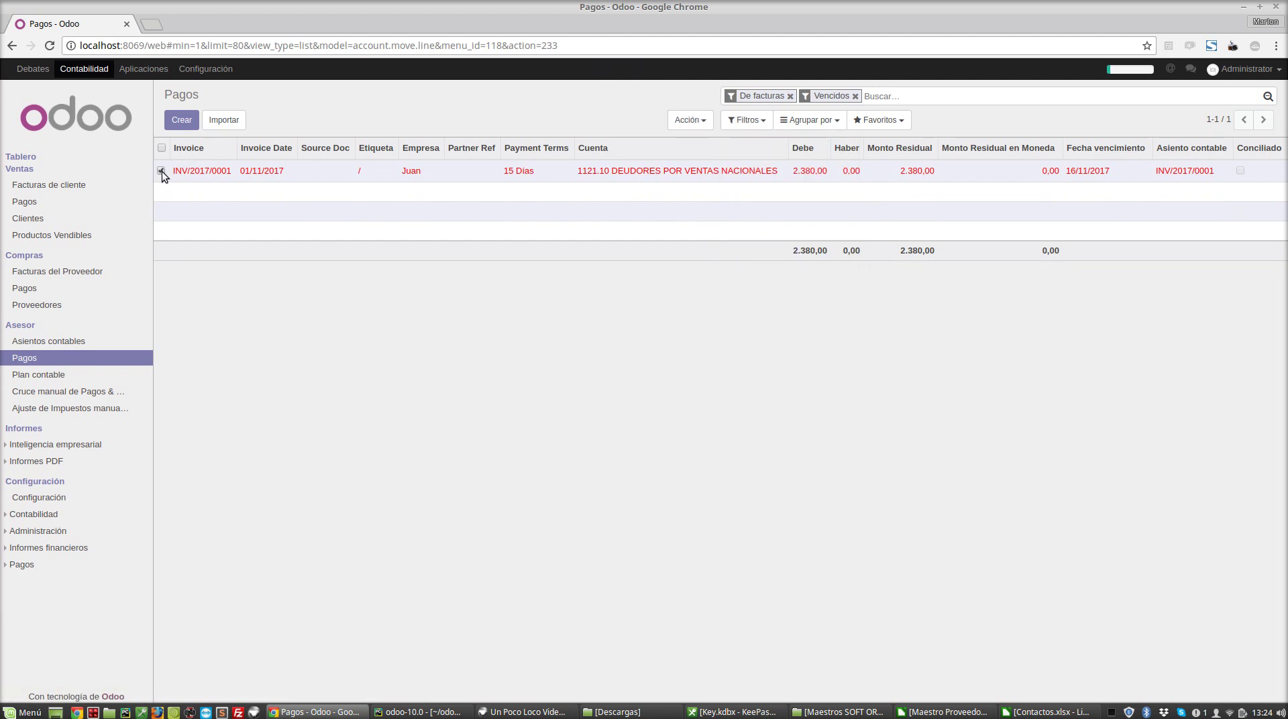
pyautogui.click(707, 126)
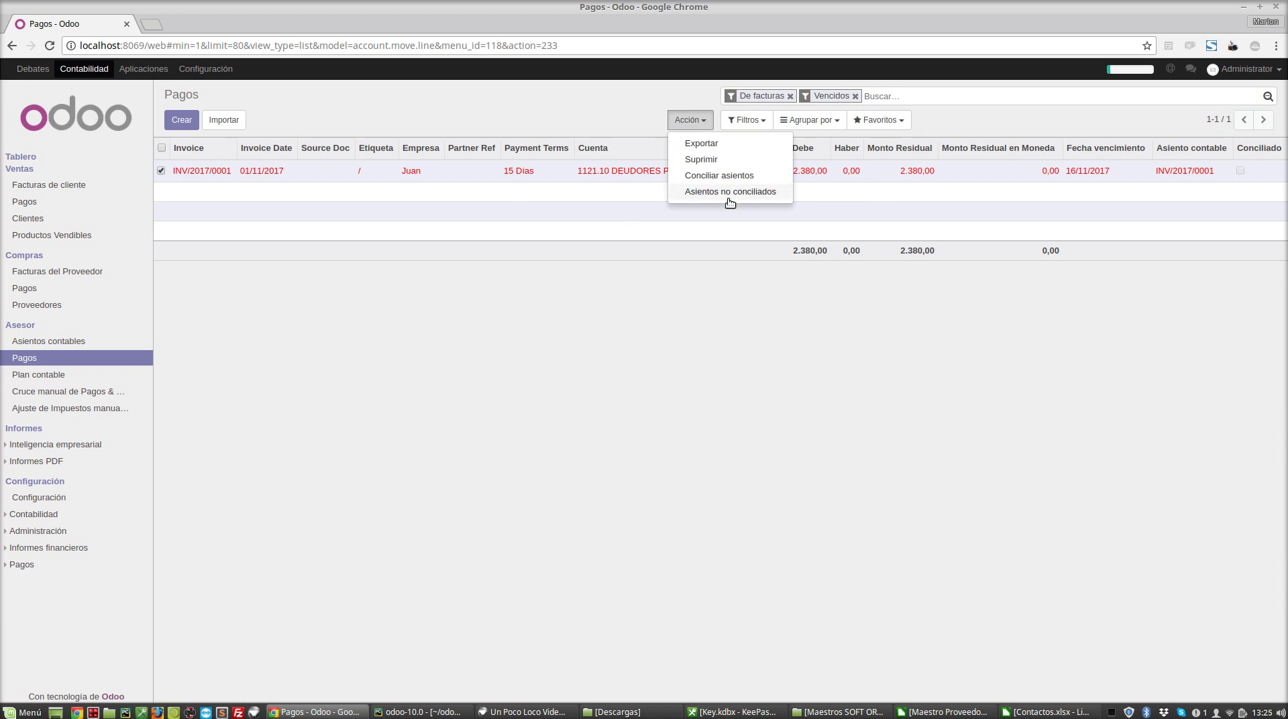
pyautogui.click(639, 107)
pyautogui.click(693, 119)
pyautogui.click(425, 238)
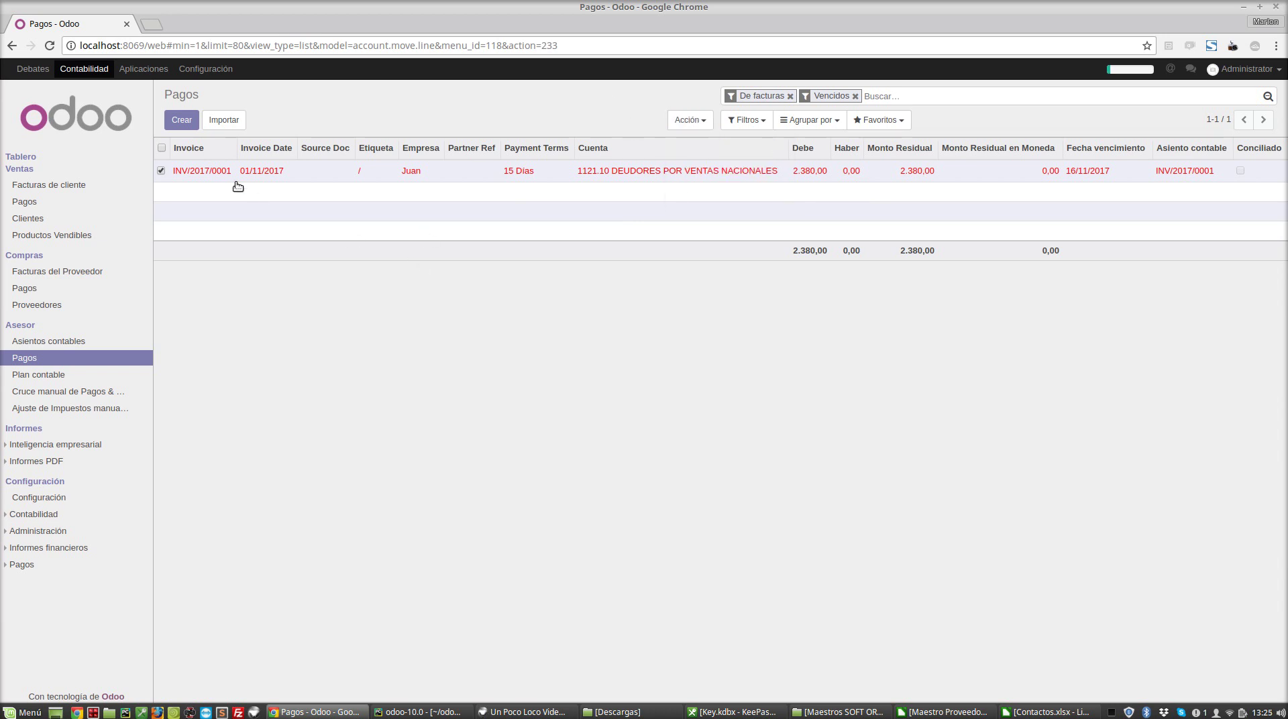
pyautogui.click(162, 171)
pyautogui.click(856, 97)
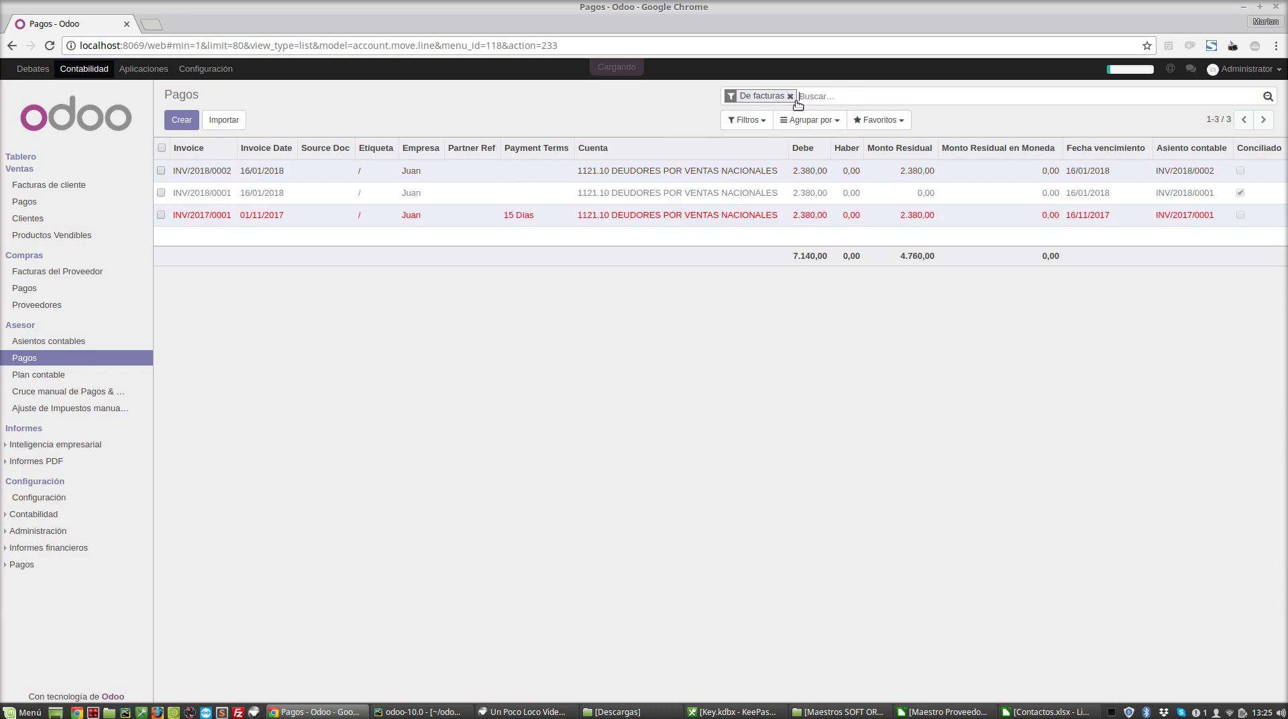